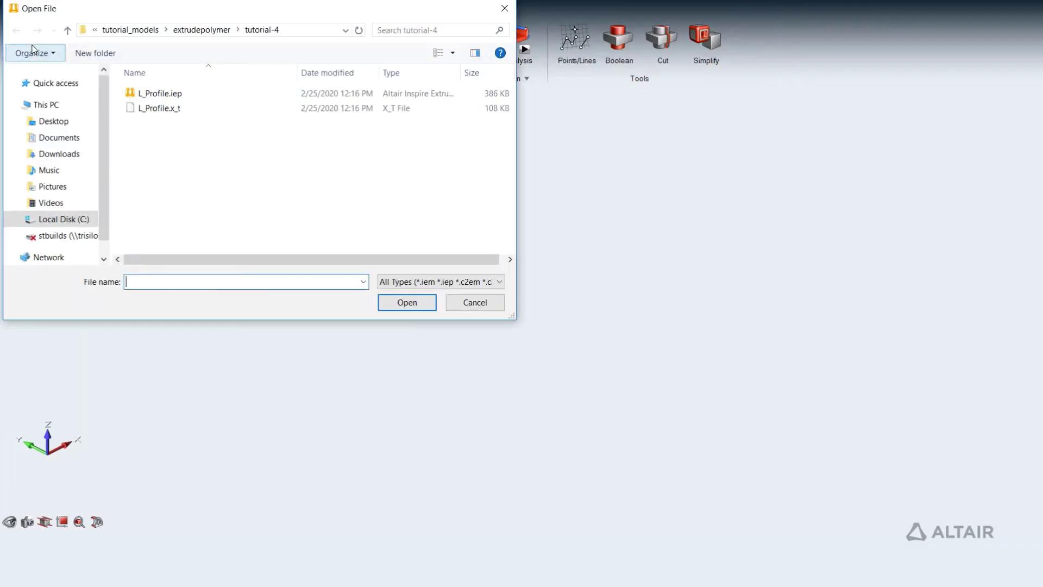
# - Go to the Training_files folder in the Open File dialog by pasting its path
pyautogui.write('C:\\Users\\anupk\\Documents\\Training_files')
pyautogui.press('Return')
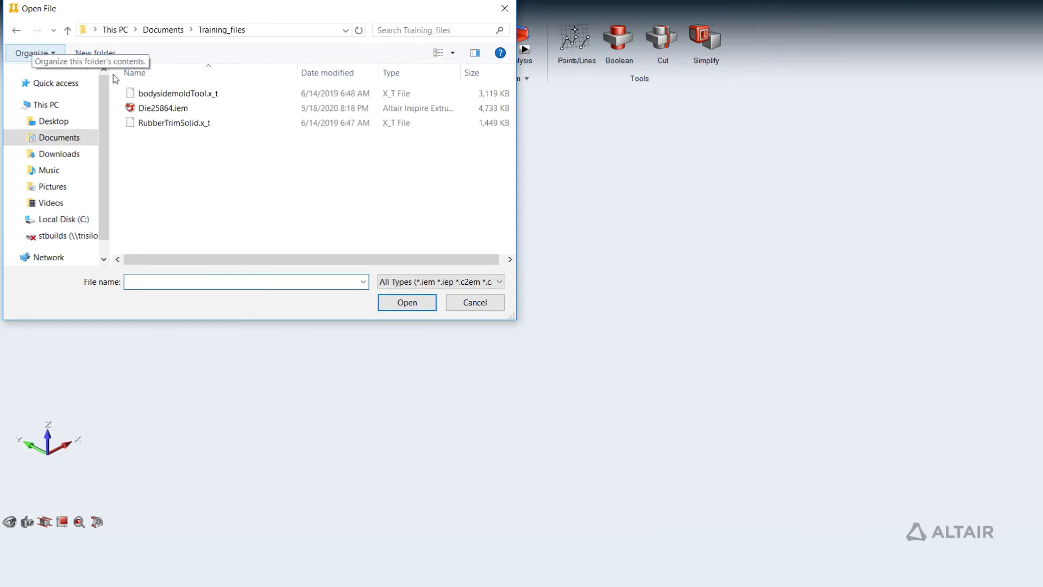
# - Open RubberTrimSolid.x_t, orient the die, and extract the flow volume from all die plates
pyautogui.doubleClick(185, 123)
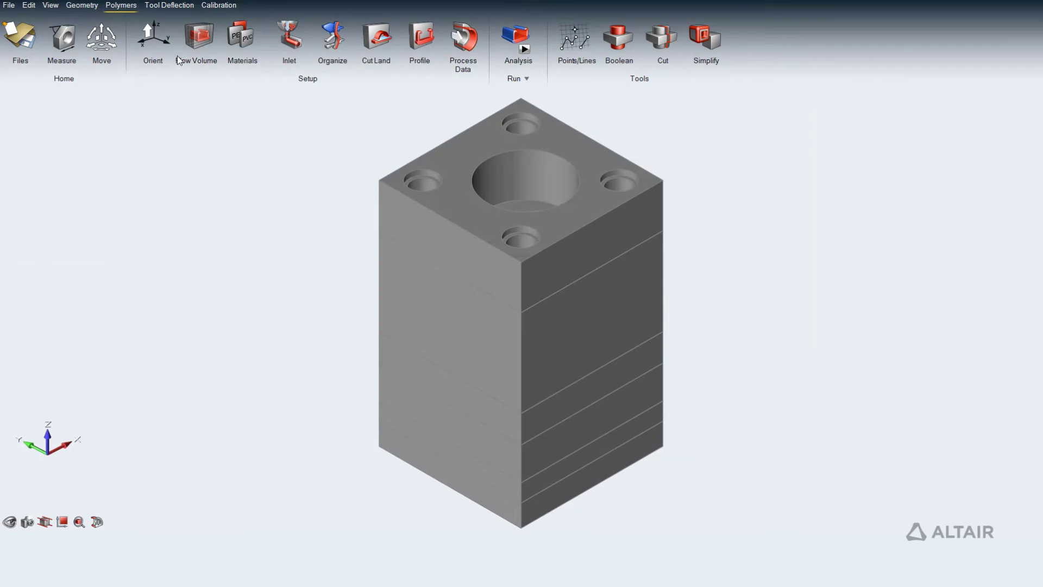
pyautogui.click(173, 54)
pyautogui.moveTo(184, 142)
pyautogui.mouseDown(button='right')
pyautogui.moveTo(540, 169)
pyautogui.moveTo(717, 234)
pyautogui.mouseUp(button='right')
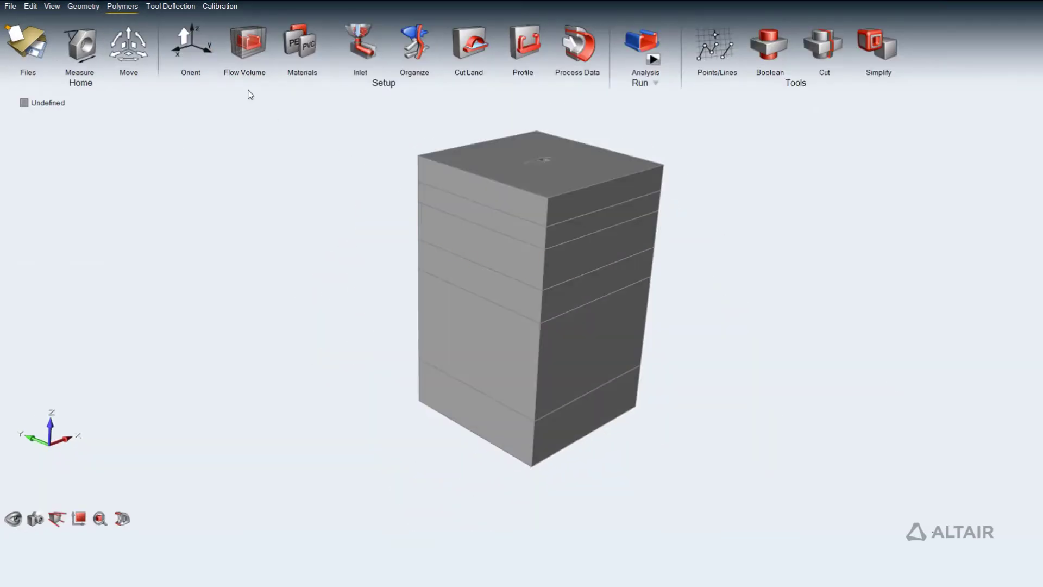
pyautogui.click(241, 38)
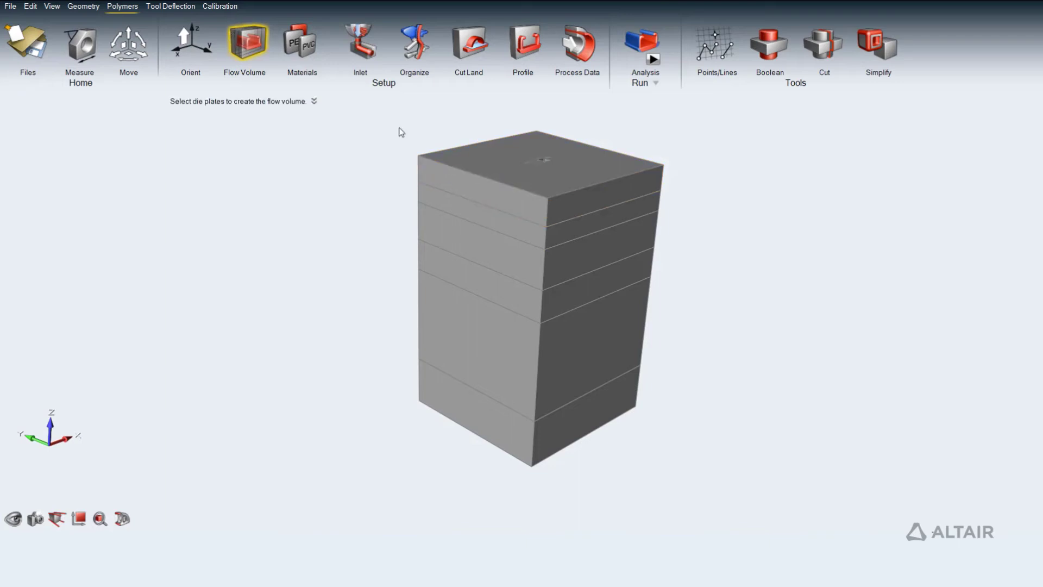
pyautogui.moveTo(380, 120); pyautogui.dragTo(685, 493)
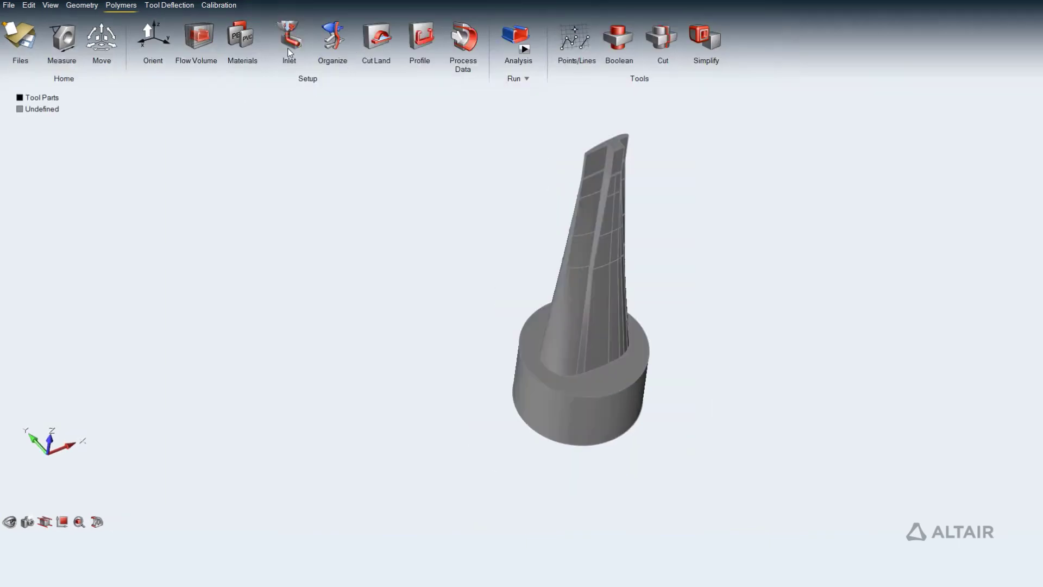
# - Make the cylinder end face a PVC_Generic inlet at 392 F and assign the volume to Layer-1
pyautogui.click(288, 50)
pyautogui.moveTo(375, 332); pyautogui.dragTo(630, 212, button='middle')
pyautogui.click(551, 415)
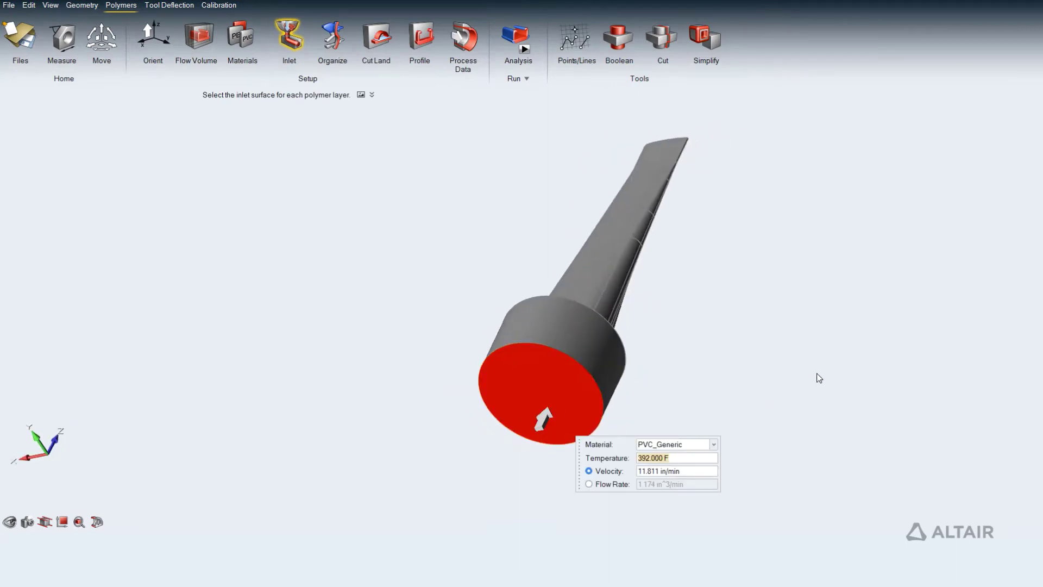
pyautogui.moveTo(820, 372); pyautogui.dragTo(463, 353, button='right')
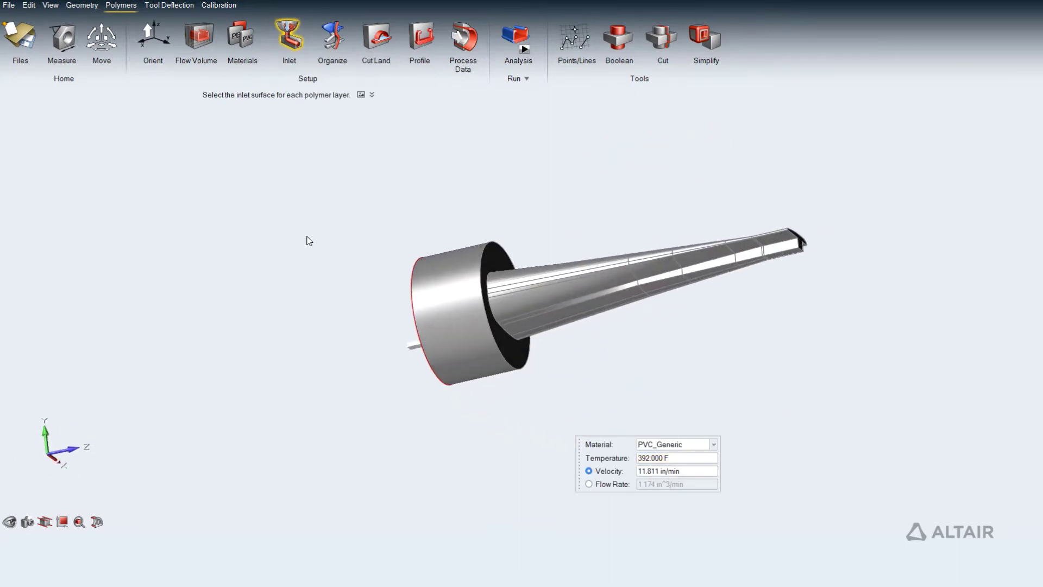
pyautogui.click(331, 66)
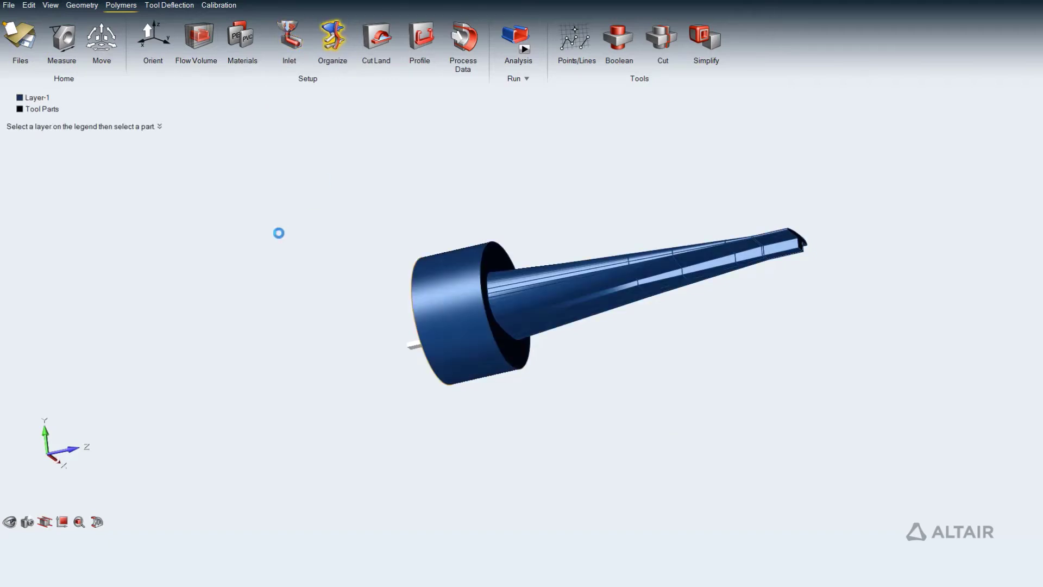
# - Add a 2.362 in profile at the land's end face and check the Exit process conditions
pyautogui.click(417, 39)
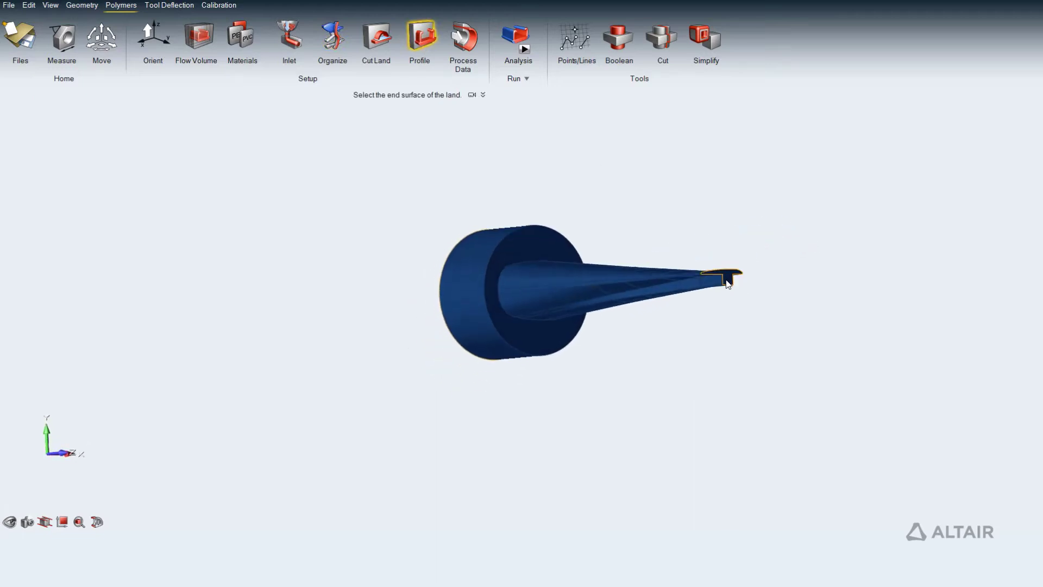
pyautogui.click(728, 283)
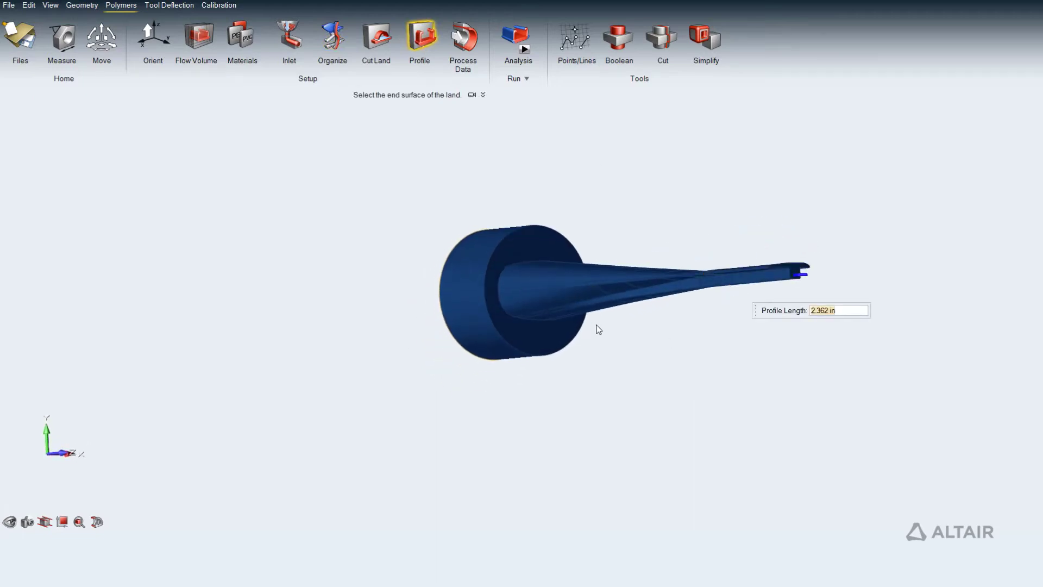
pyautogui.moveTo(620, 320); pyautogui.dragTo(738, 347, button='middle')
pyautogui.moveTo(256, 306); pyautogui.dragTo(238, 314, button='right')
pyautogui.click(465, 39)
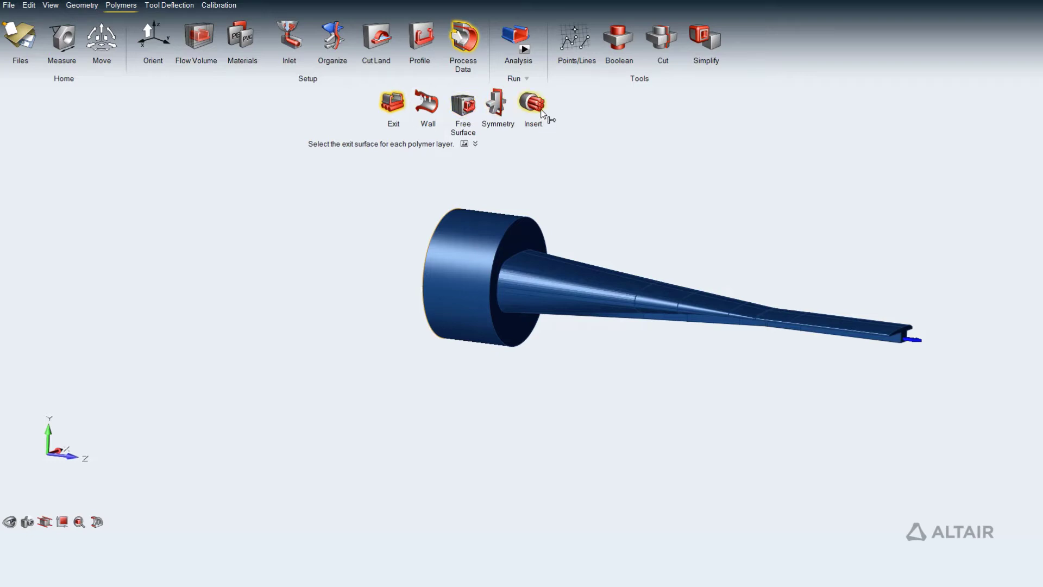
pyautogui.moveTo(624, 116); pyautogui.dragTo(610, 120, button='right')
# - Run the flow analysis and view the Displacement results in X and then Y
pyautogui.click(523, 49)
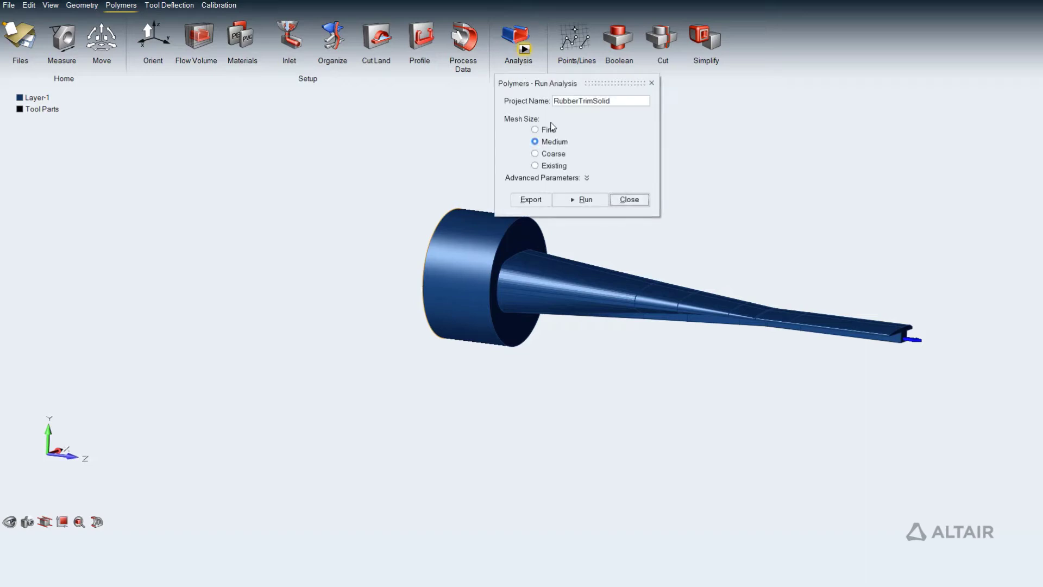
pyautogui.click(582, 199)
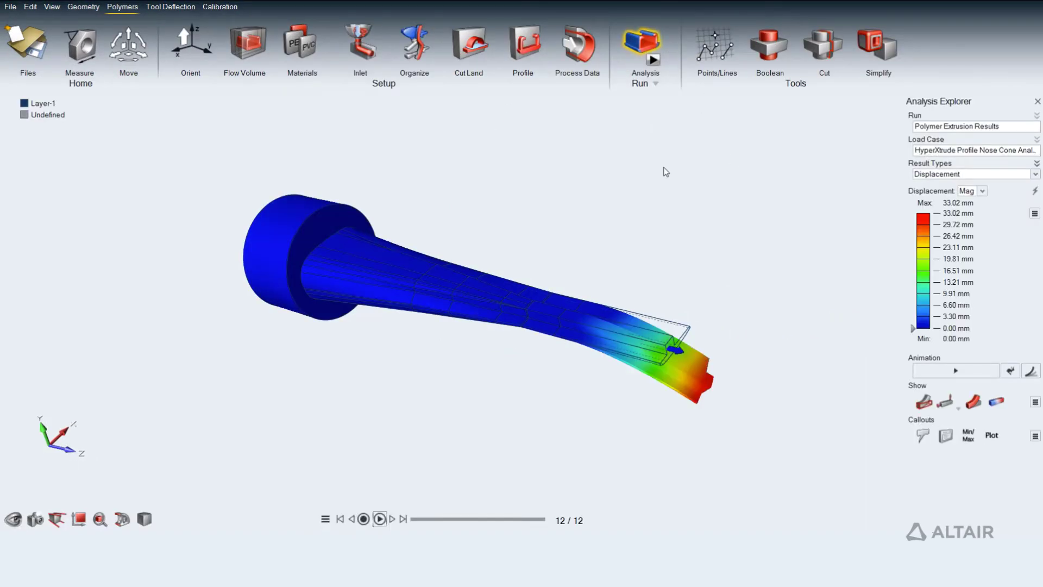
pyautogui.click(958, 175)
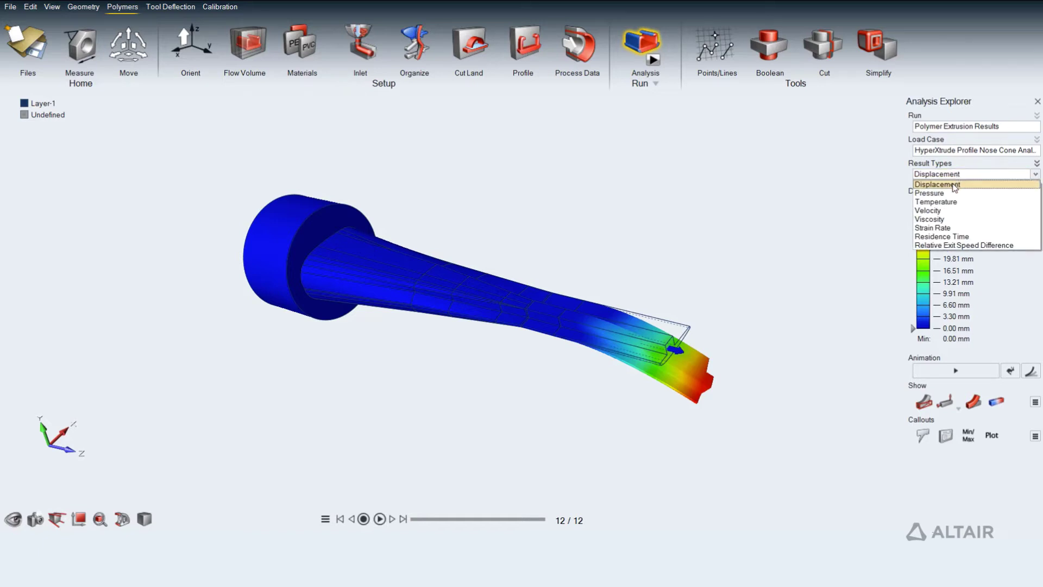
pyautogui.click(954, 186)
pyautogui.click(973, 191)
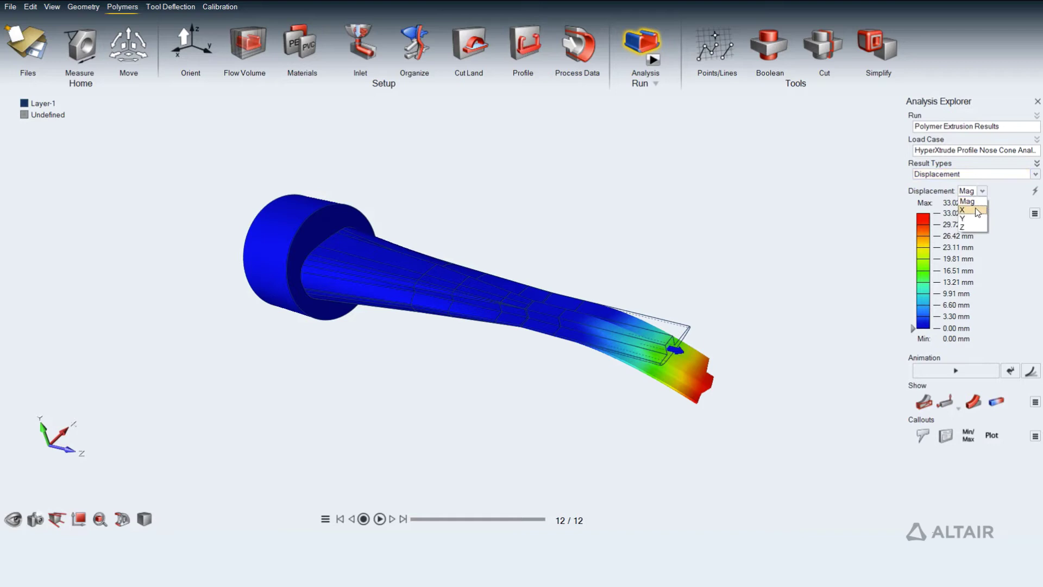
pyautogui.click(972, 209)
pyautogui.click(981, 191)
pyautogui.click(973, 219)
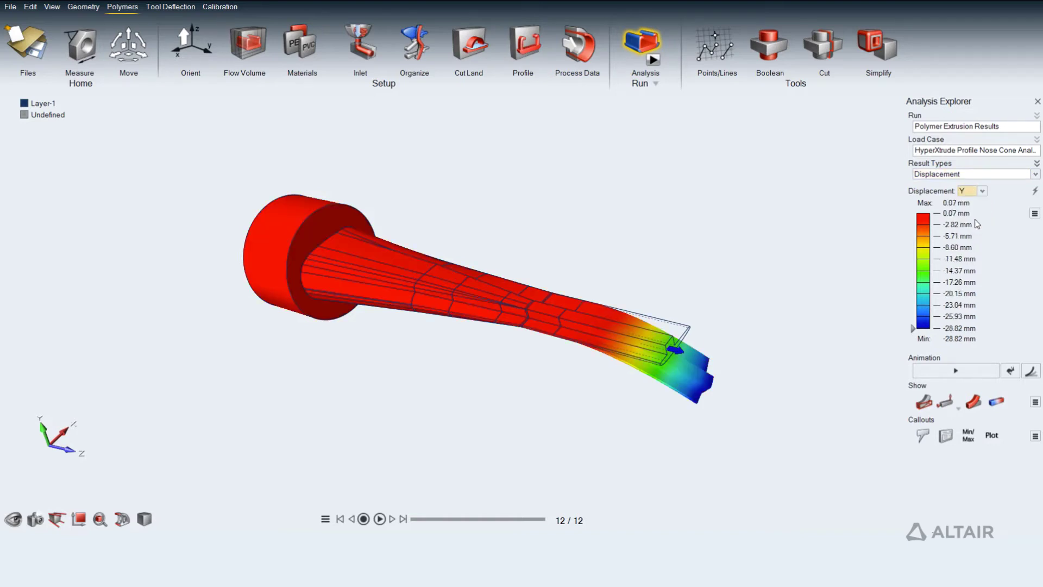
pyautogui.moveTo(808, 270); pyautogui.dragTo(755, 263, button='right')
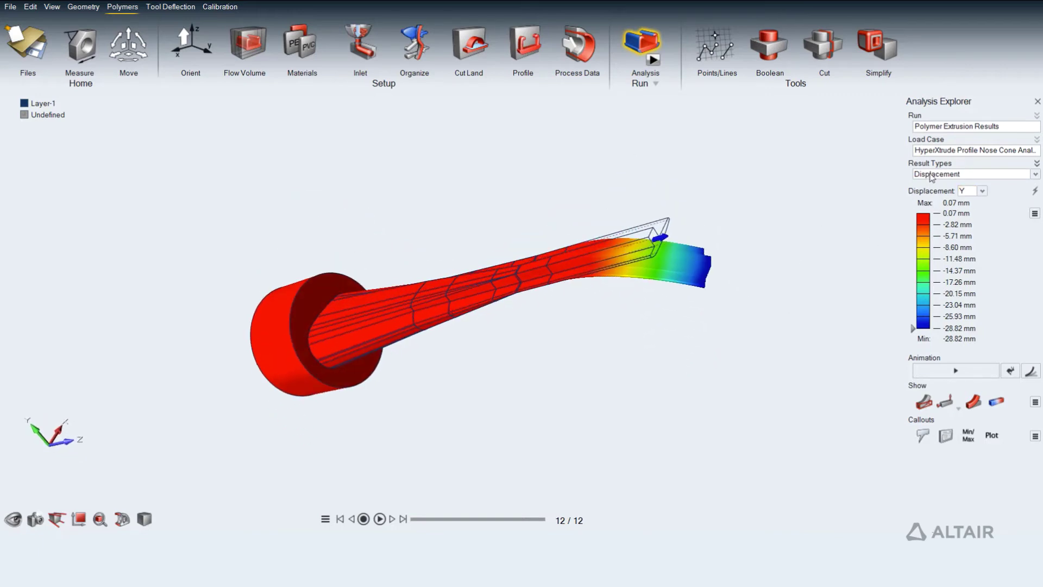
# - Show Temperature, Velocity, Relative Exit Speed Difference, then Pressure contours (-0.11 to 17.81 MPa)
pyautogui.click(930, 174)
pyautogui.click(946, 202)
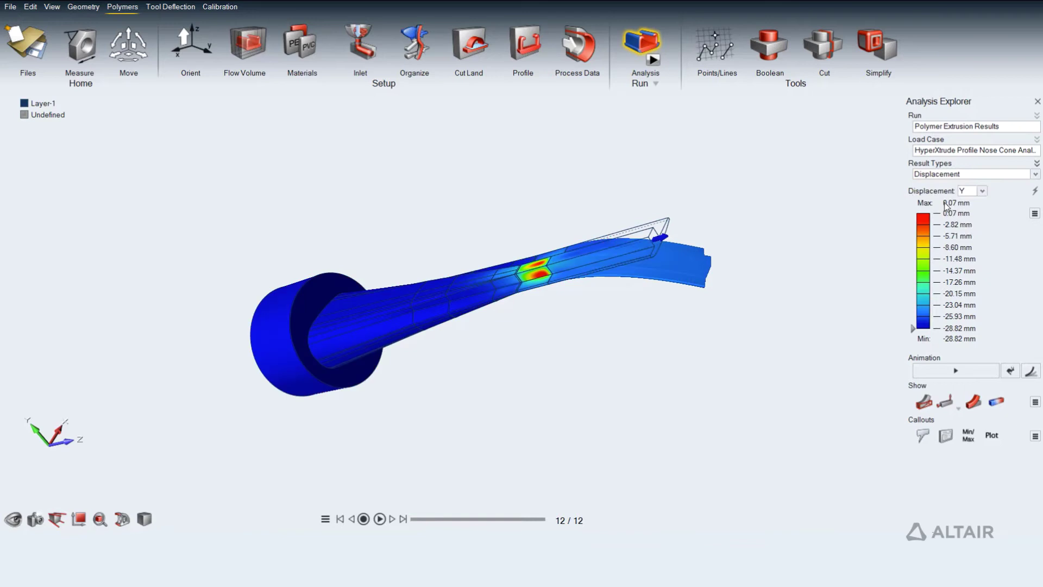
pyautogui.click(940, 174)
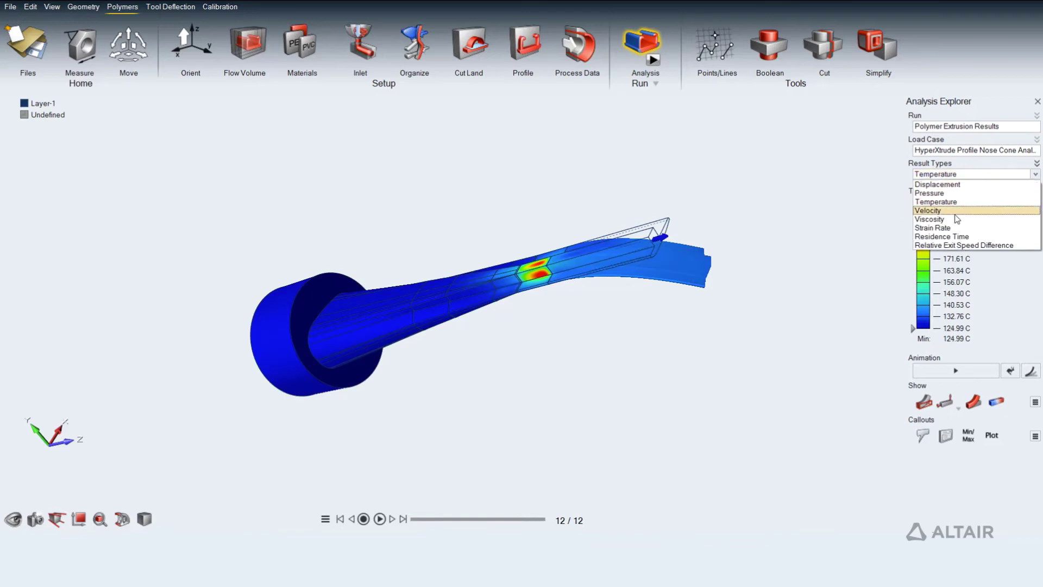
pyautogui.click(956, 218)
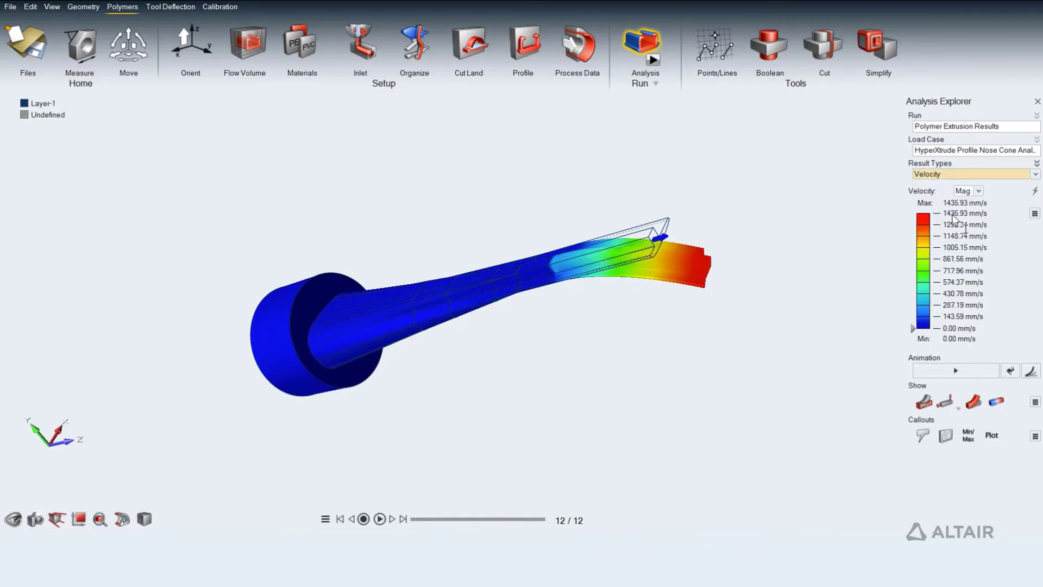
pyautogui.click(944, 174)
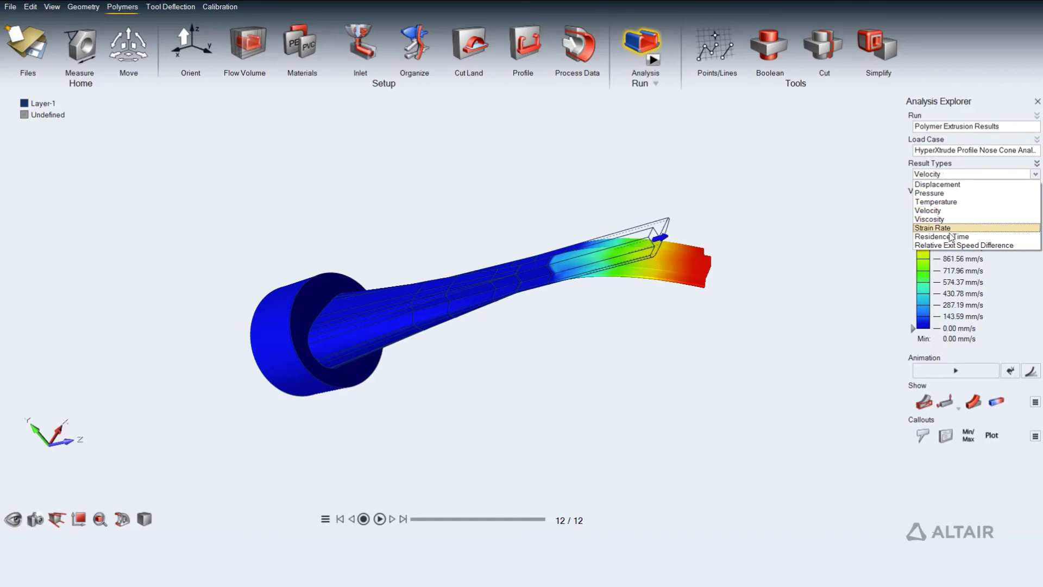
pyautogui.click(953, 245)
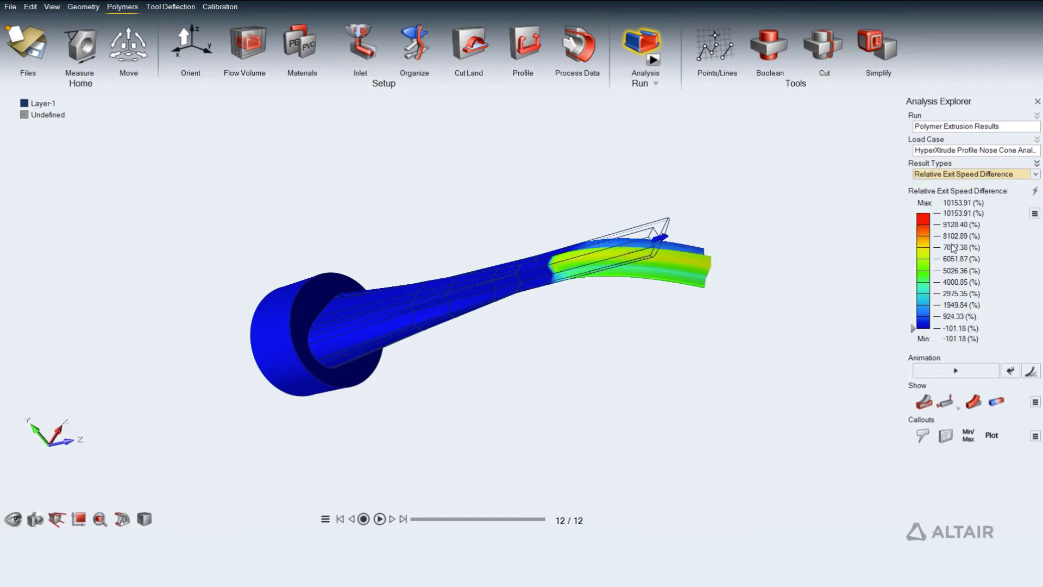
pyautogui.click(964, 175)
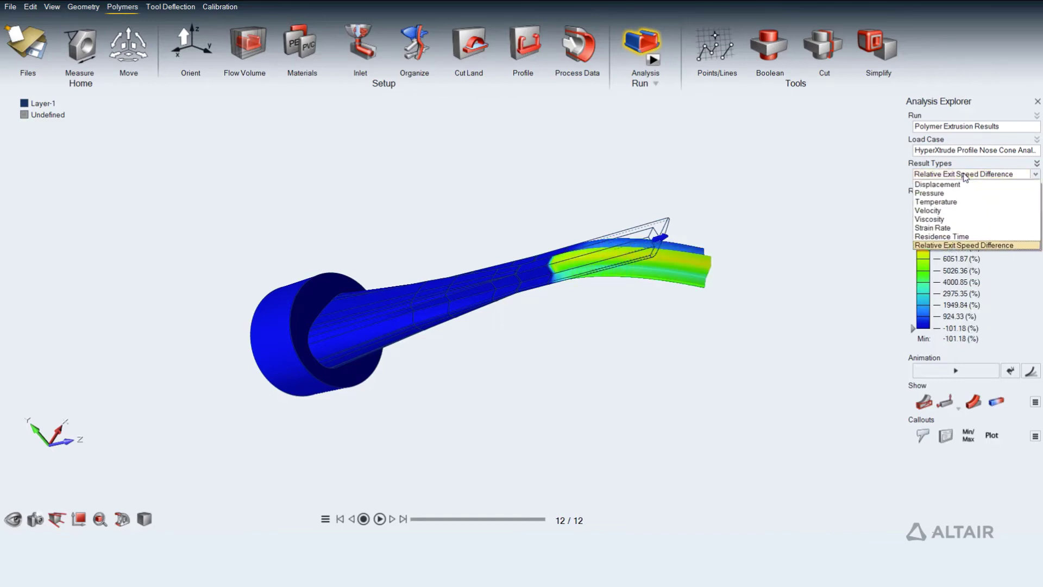
pyautogui.click(956, 193)
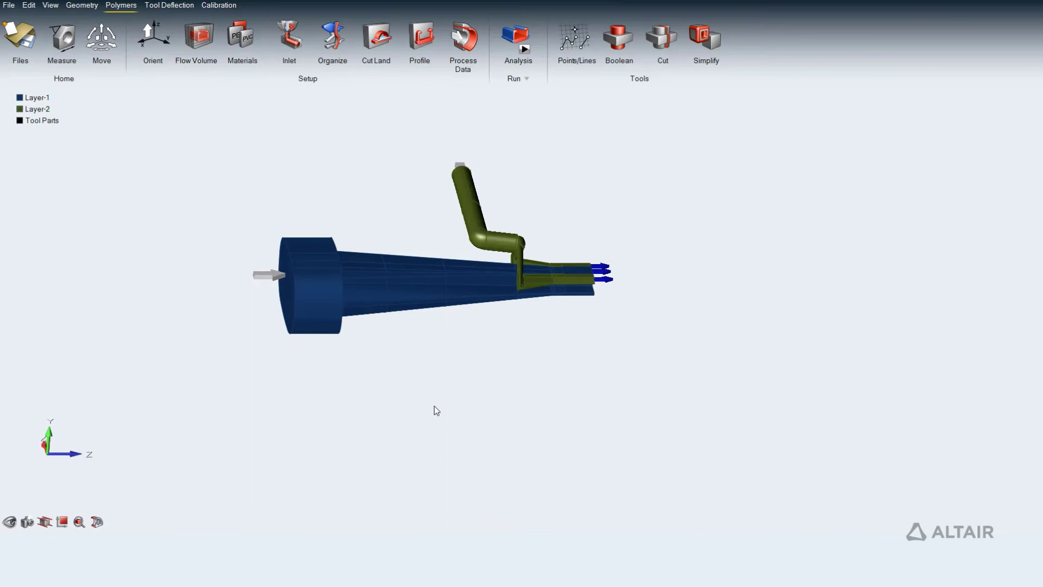
# - Give the bottom free surface convection of 10 W/m^2-degC at 40 C, applied to all free surfaces
pyautogui.moveTo(436, 410); pyautogui.dragTo(393, 407, button='right')
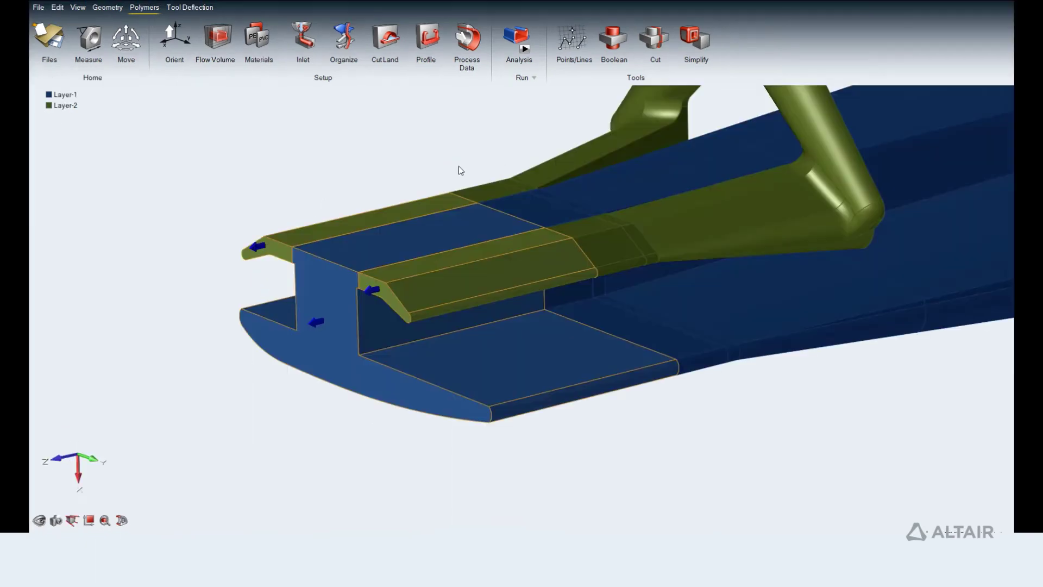
pyautogui.click(466, 37)
pyautogui.click(466, 101)
pyautogui.click(565, 416)
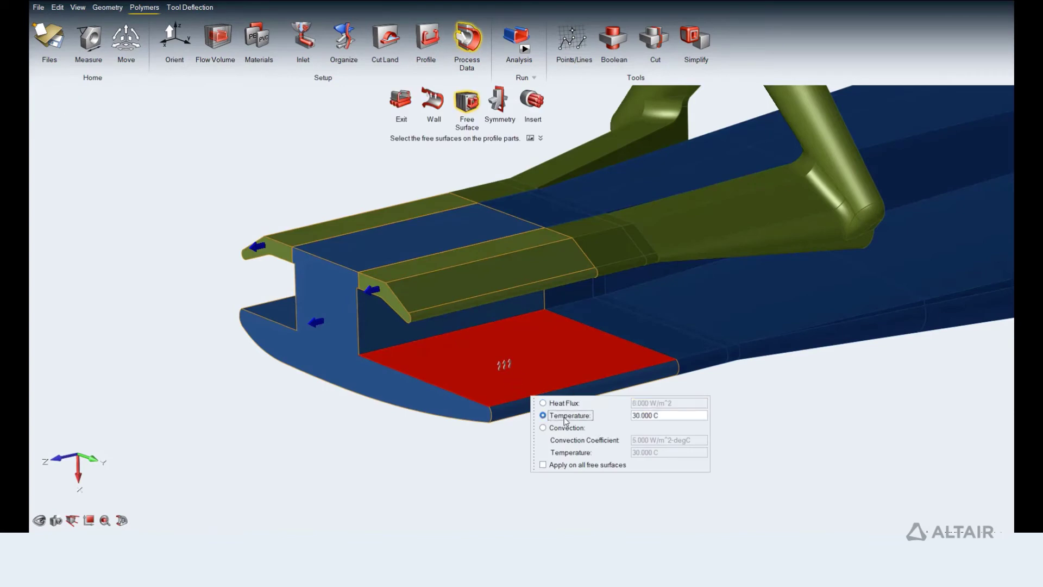
pyautogui.click(561, 429)
pyautogui.tripleClick(667, 441)
pyautogui.write('10')
pyautogui.press('Tab')
pyautogui.write('40')
pyautogui.press('Tab')
pyautogui.click(543, 465)
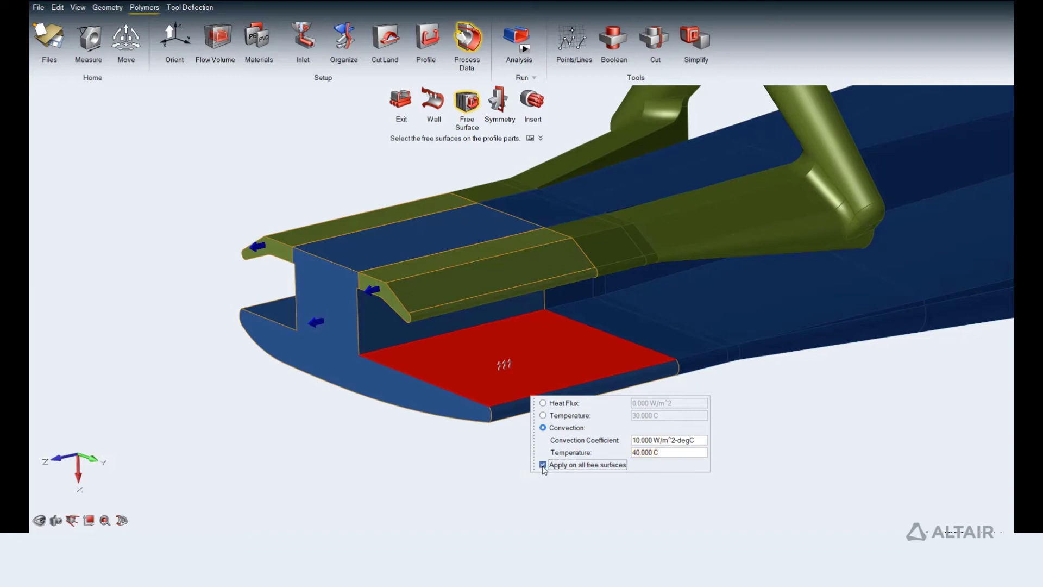
# - Confirm the free-surface condition and display Temperature contours on the two-layer die
pyautogui.click(580, 488)
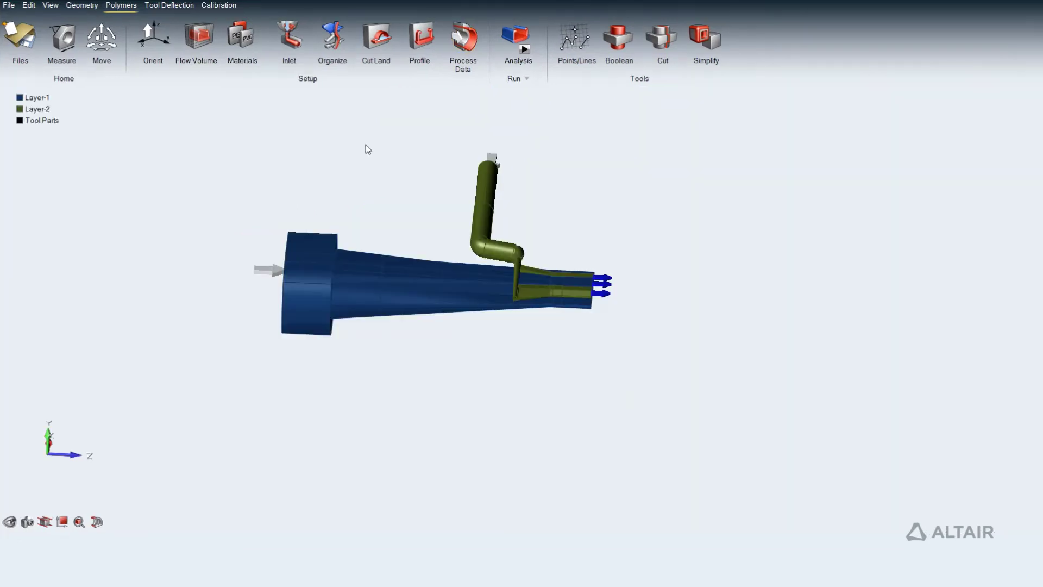
pyautogui.click(513, 34)
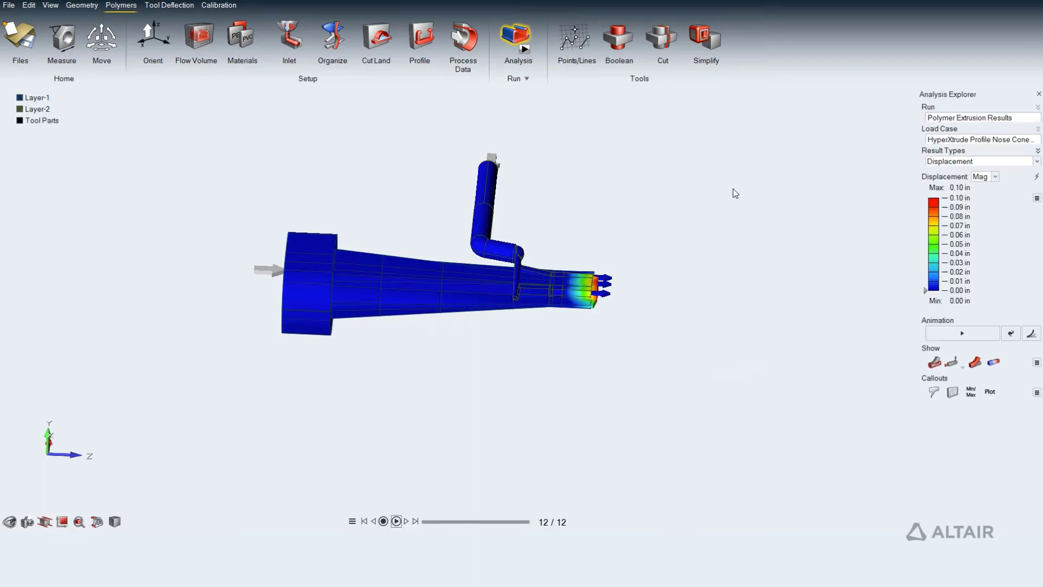
pyautogui.click(977, 165)
pyautogui.click(976, 193)
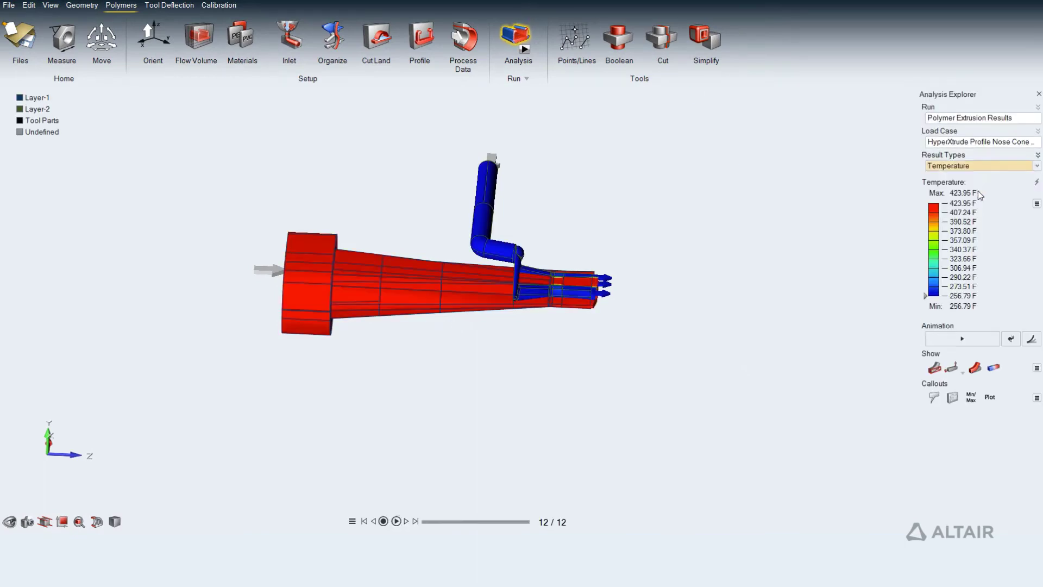
pyautogui.moveTo(544, 342); pyautogui.dragTo(468, 351, button='middle')
pyautogui.scroll(5, 587, 339)
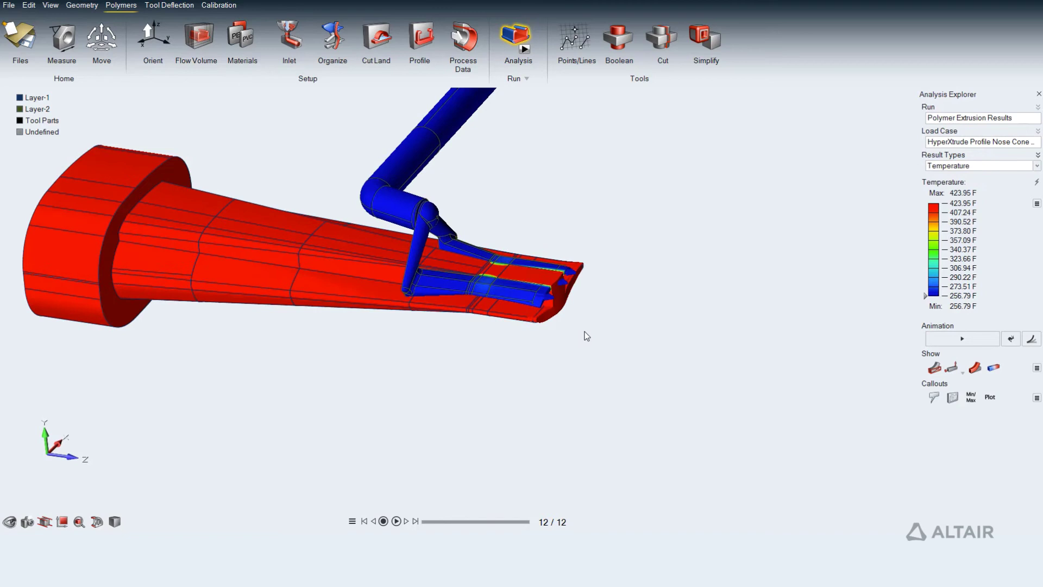
pyautogui.moveTo(669, 272); pyautogui.dragTo(698, 289, button='middle')
# - Isolate Layer-1, then Layer-2, to inspect each layer's temperature separately
pyautogui.moveTo(37, 102)
pyautogui.click(82, 98)
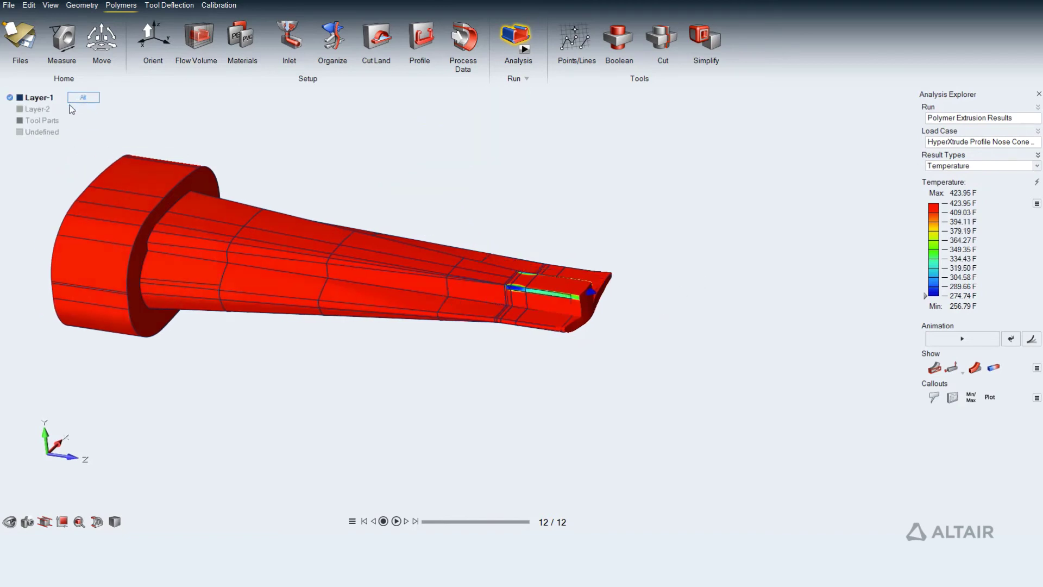
pyautogui.click(82, 110)
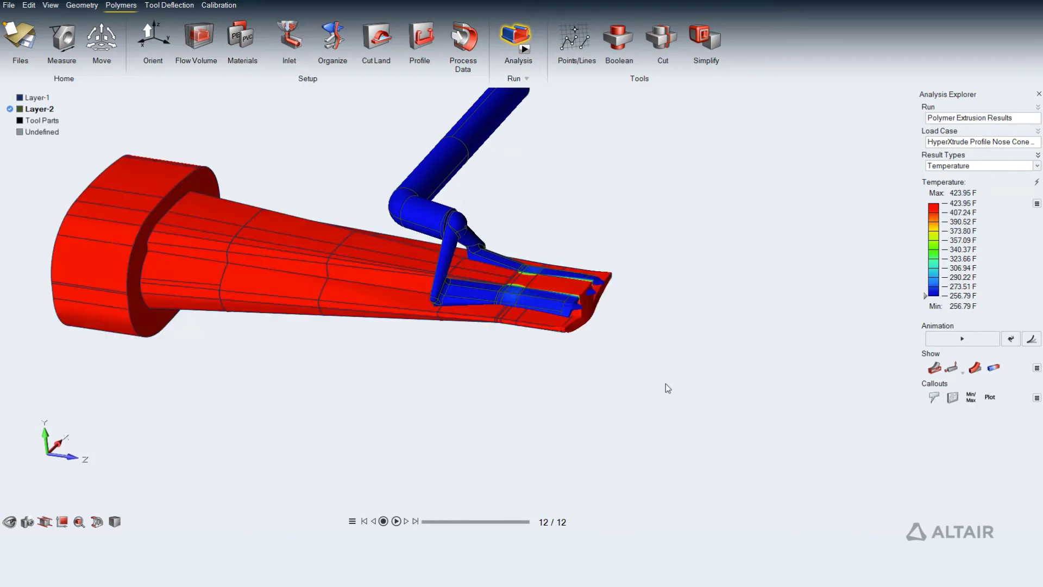
pyautogui.scroll(-3, 678, 377)
pyautogui.click(944, 167)
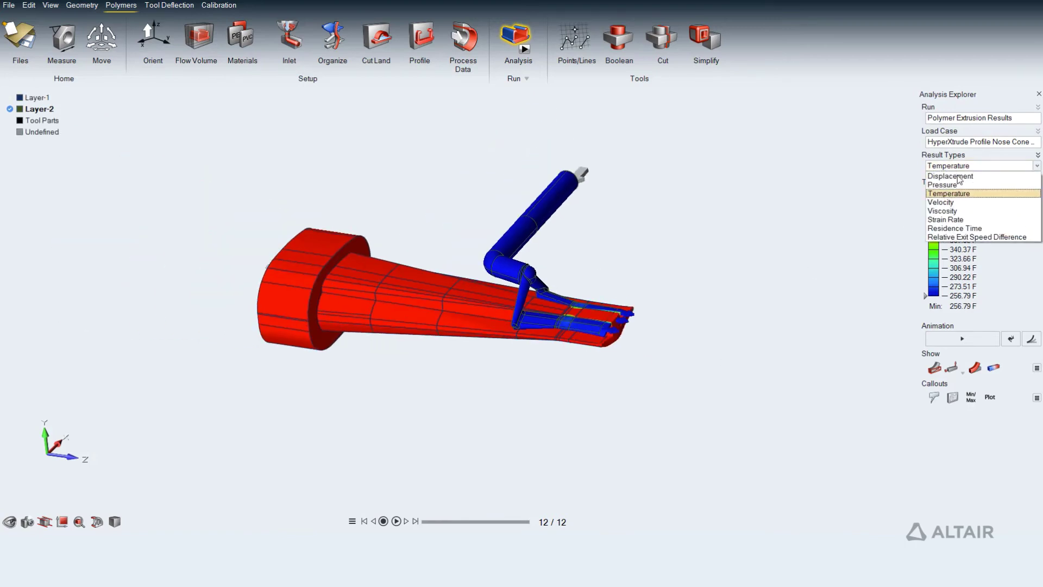
# - Switch contours to Velocity, then inspect the tool deflection mould's load faces from several angles
pyautogui.click(948, 202)
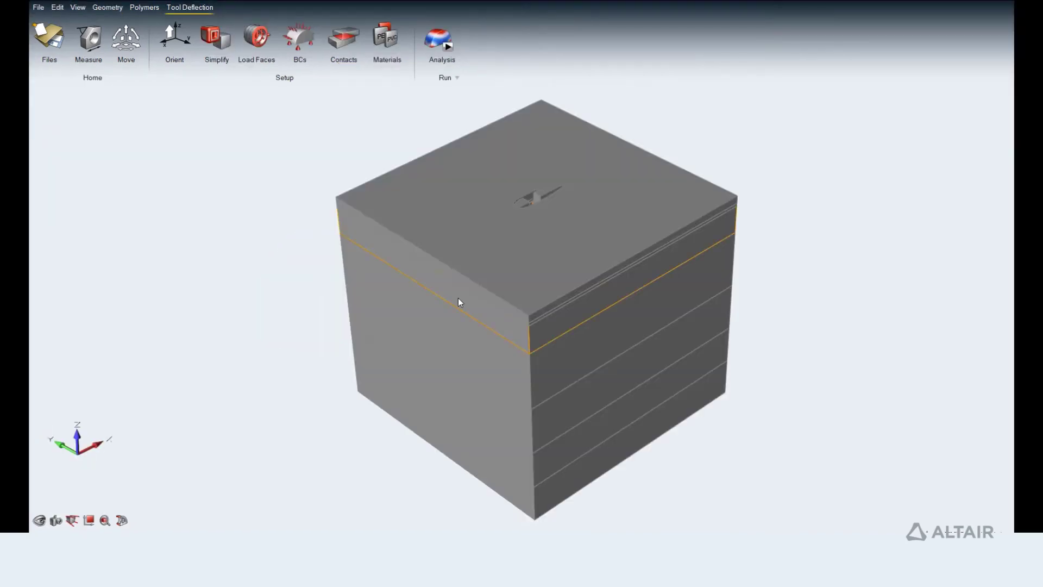
pyautogui.moveTo(458, 302); pyautogui.dragTo(447, 335, button='right')
pyautogui.click(258, 43)
pyautogui.scroll(5, 514, 163)
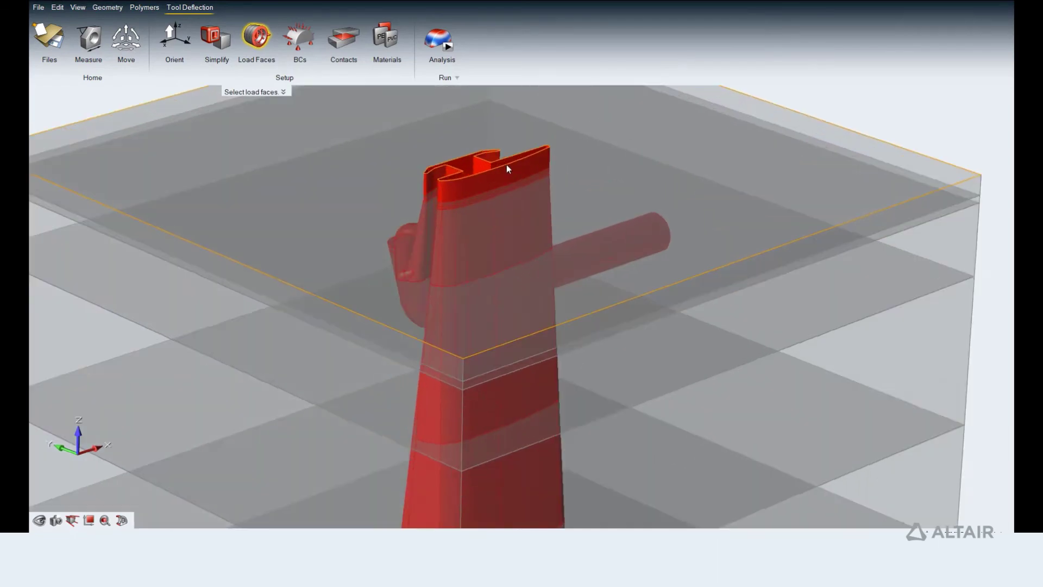
pyautogui.moveTo(515, 161); pyautogui.dragTo(565, 136, button='right')
pyautogui.scroll(-5, 442, 300)
pyautogui.moveTo(400, 343); pyautogui.dragTo(628, 199, button='right')
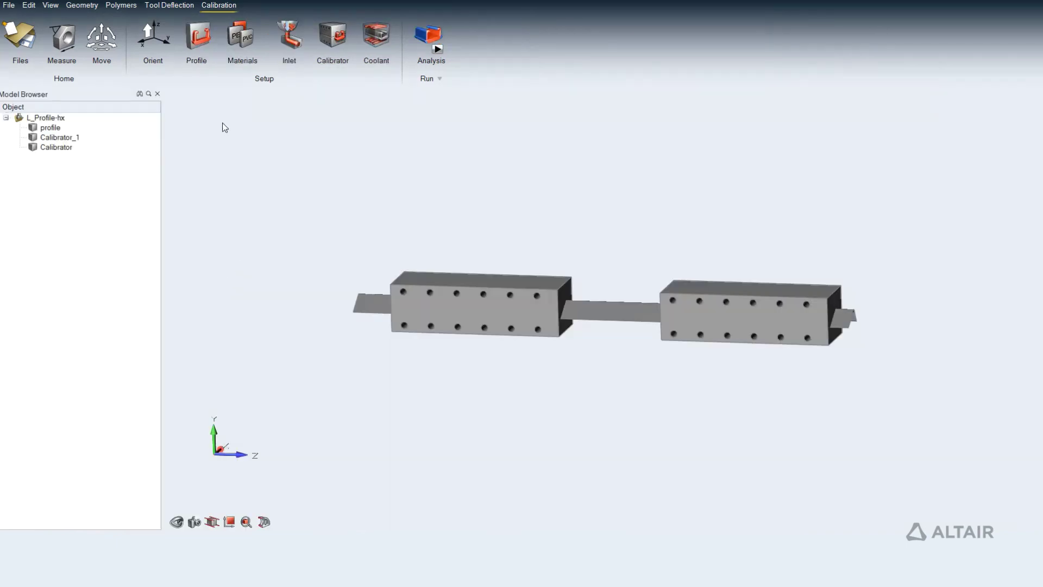
# - Set the profile's exit surface length to 29.134 in, past both calibrators
pyautogui.click(198, 36)
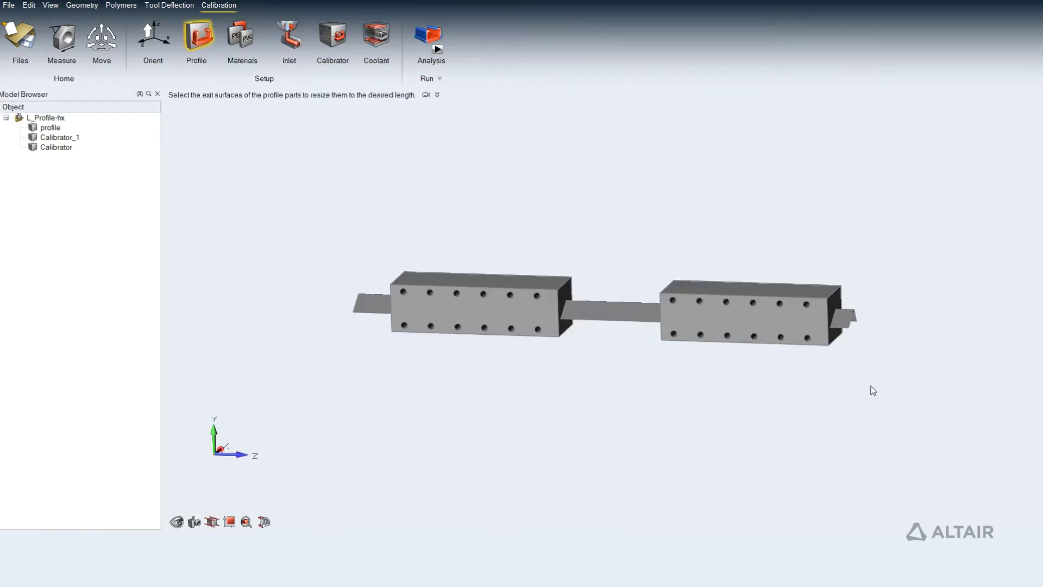
pyautogui.moveTo(926, 354); pyautogui.dragTo(799, 352, button='right')
pyautogui.scroll(8, 747, 337)
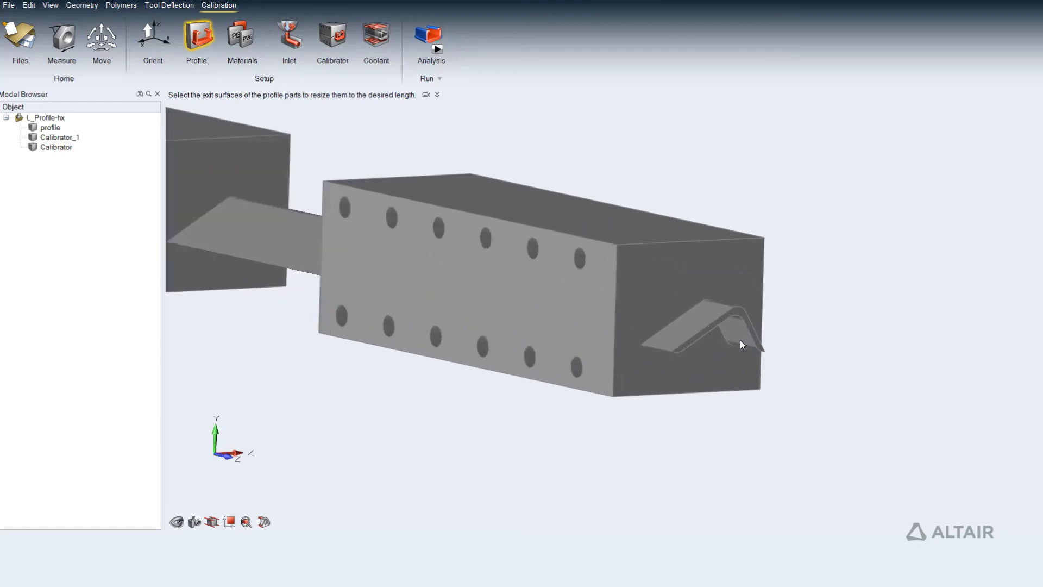
pyautogui.click(738, 312)
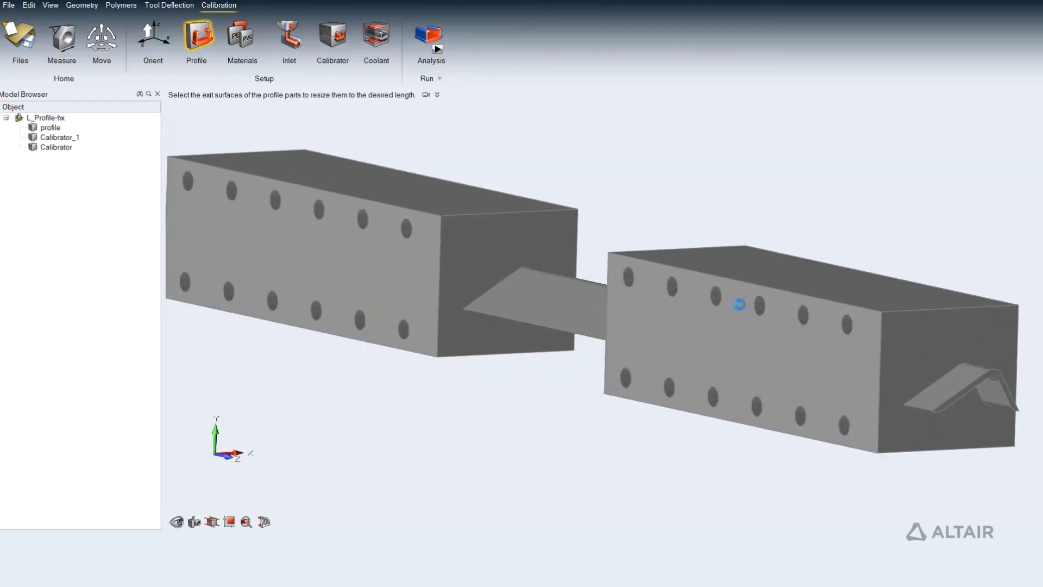
pyautogui.scroll(-5, 554, 413)
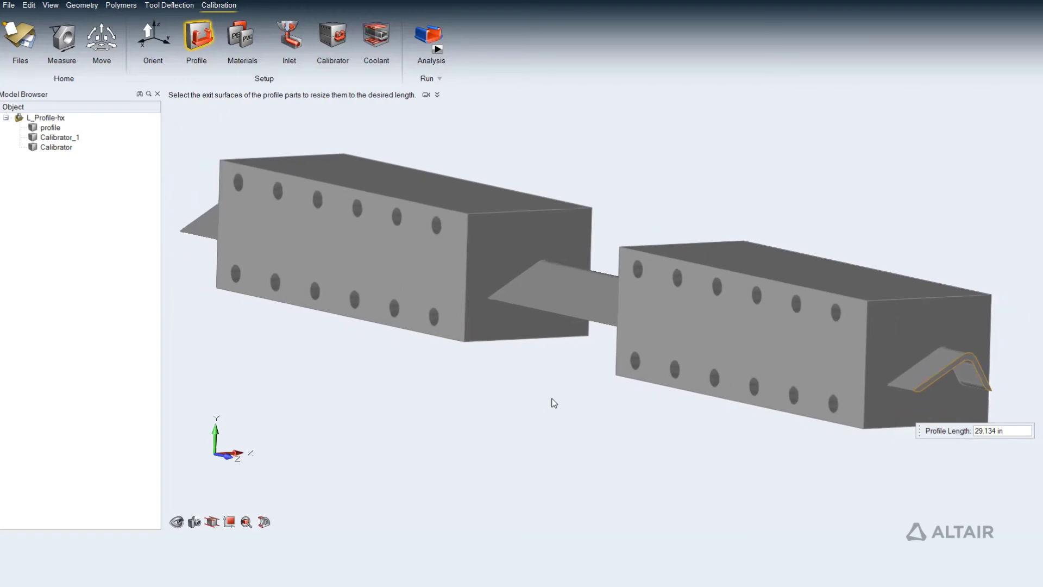
pyautogui.click(529, 417)
pyautogui.moveTo(527, 405); pyautogui.dragTo(661, 434, button='middle')
pyautogui.scroll(-4, 661, 434)
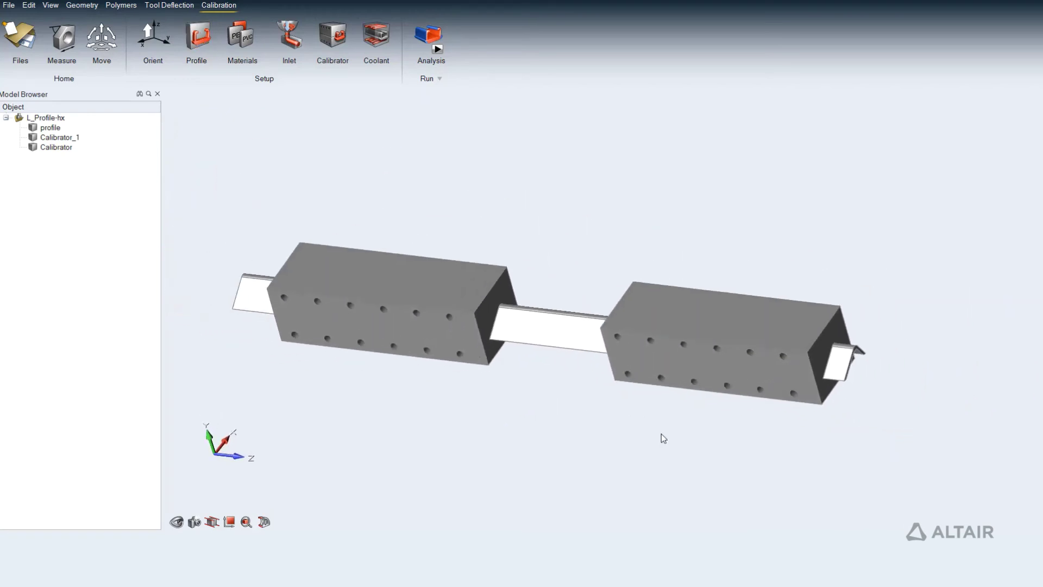
# - Choose PP_Generic from the PP folder of the material database
pyautogui.click(248, 37)
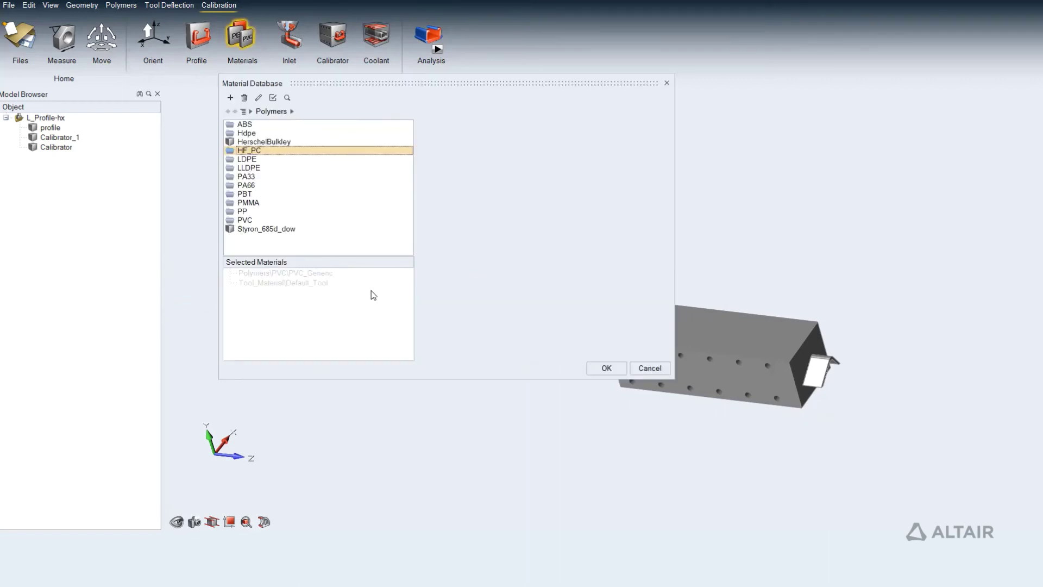
pyautogui.doubleClick(250, 215)
pyautogui.click(264, 142)
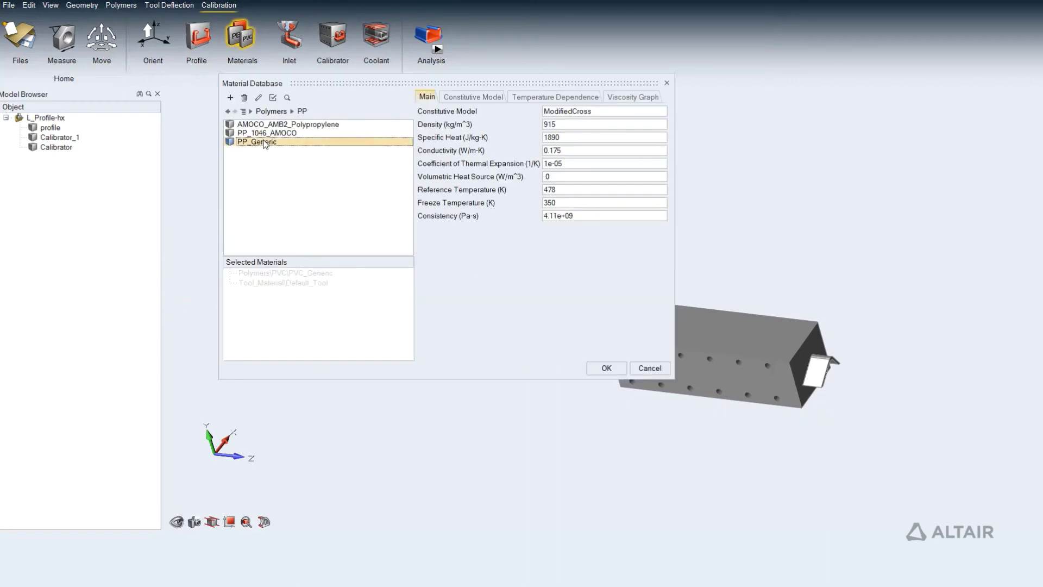
pyautogui.click(606, 369)
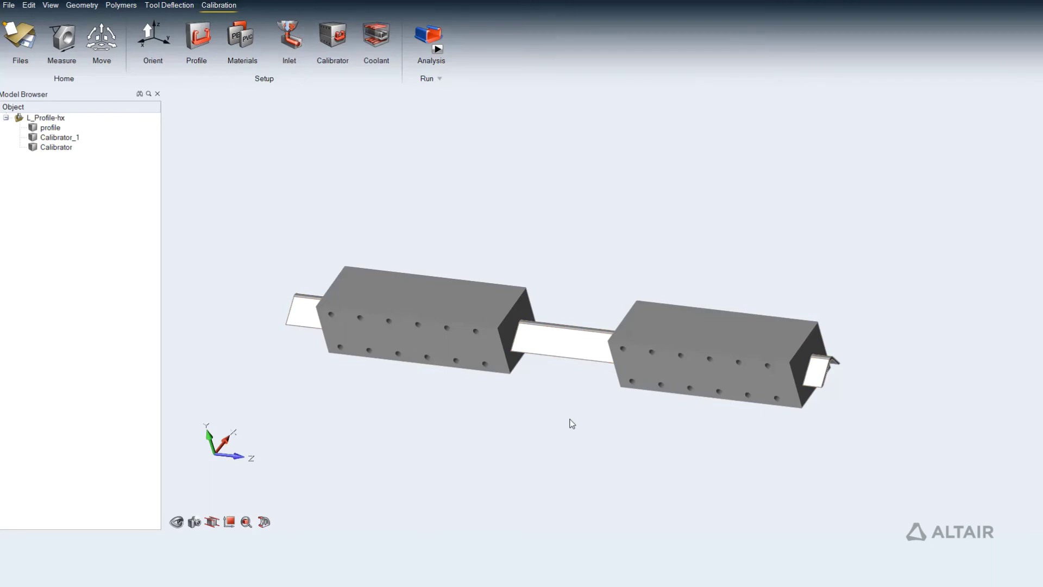
# - Define Inlet 1 on the profile's start face
pyautogui.click(289, 44)
pyautogui.moveTo(337, 221); pyautogui.dragTo(413, 202, button='right')
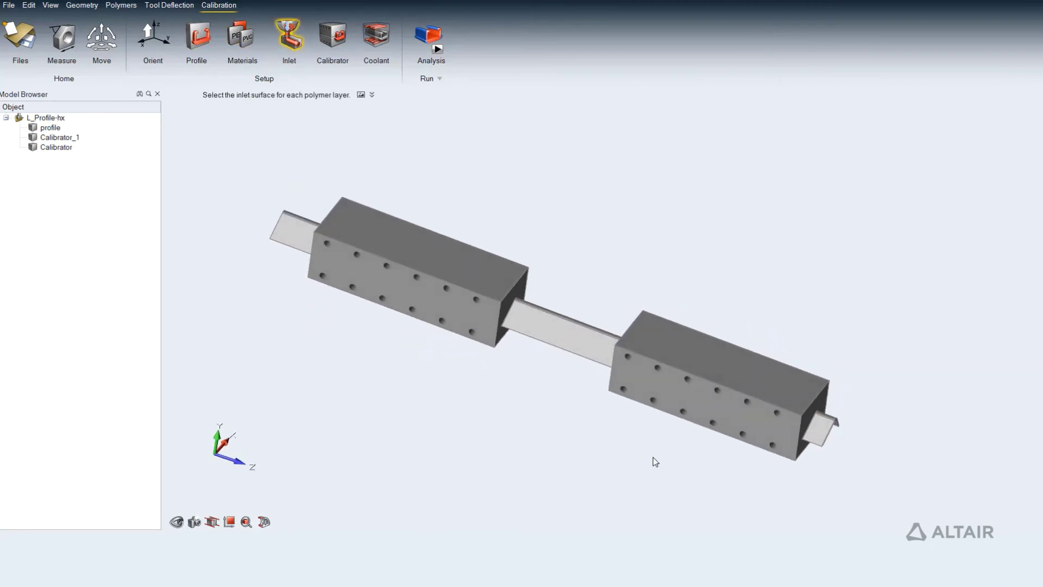
pyautogui.click(263, 372)
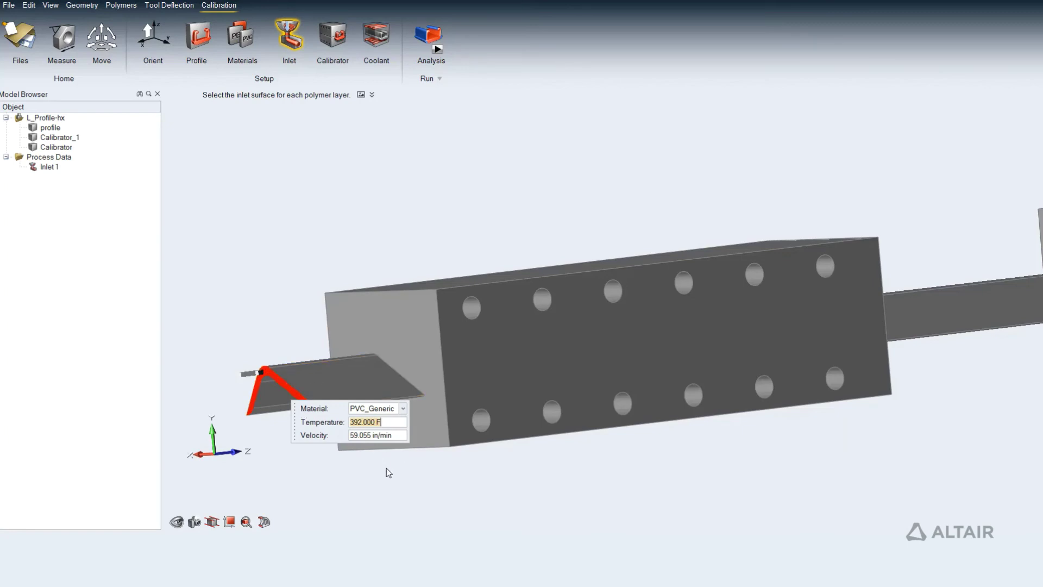
pyautogui.rightClick(386, 488)
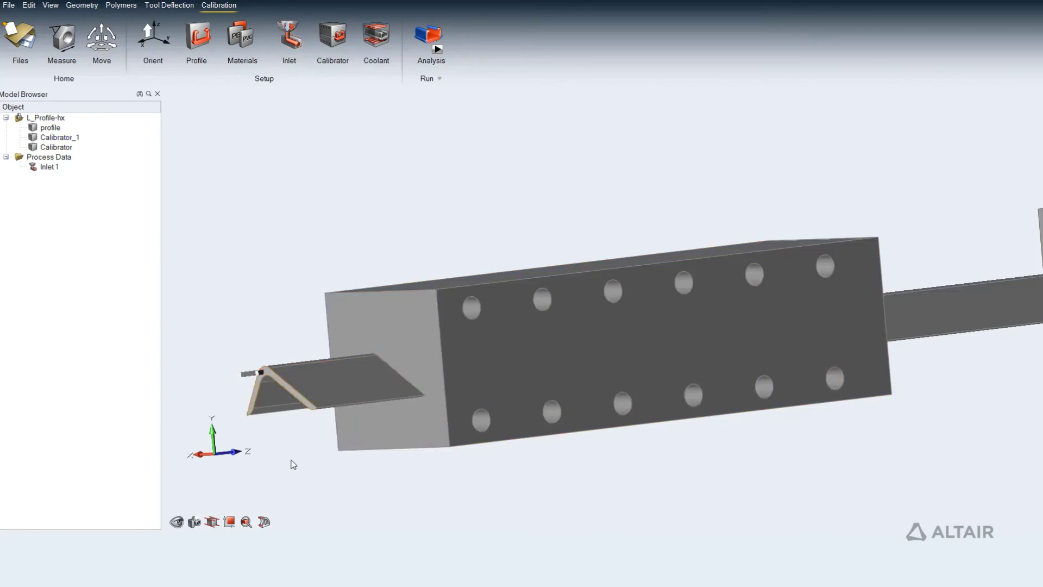
# - Mark the left and right blocks as calibration dies
pyautogui.click(333, 36)
pyautogui.click(419, 305)
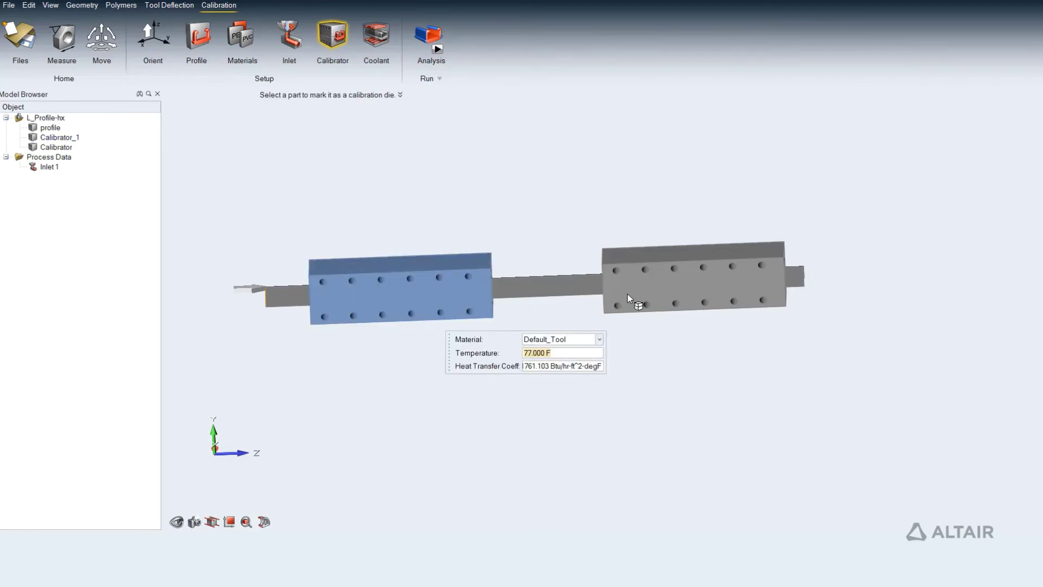
pyautogui.click(630, 276)
pyautogui.moveTo(626, 401); pyautogui.dragTo(609, 398, button='right')
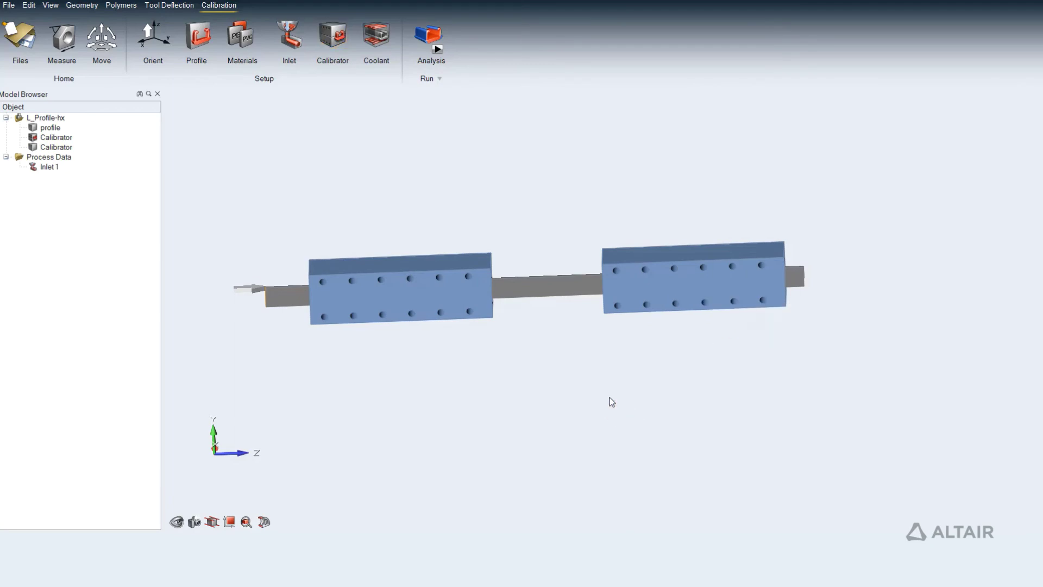
# - Detect the calibrators' cooling bores as Coolant Channel 1 and 2
pyautogui.click(375, 36)
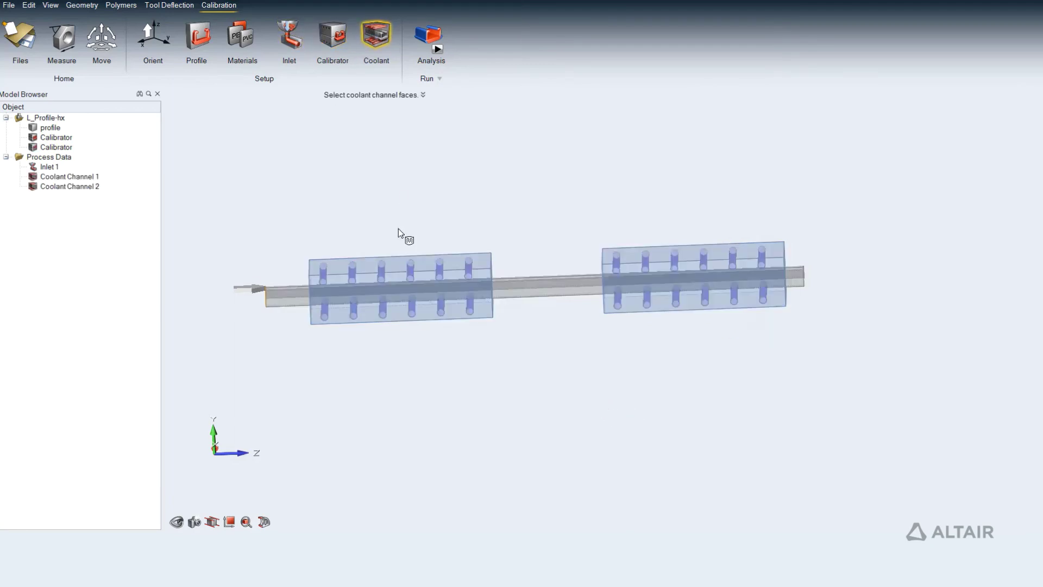
pyautogui.moveTo(395, 276); pyautogui.dragTo(428, 294, button='right')
pyautogui.rightClick(436, 175)
# - Run the L_Profile calibration analysis with calibrators modelled as a Medium 3D Mesh, then view the results
pyautogui.rightClick(435, 175)
pyautogui.click(437, 49)
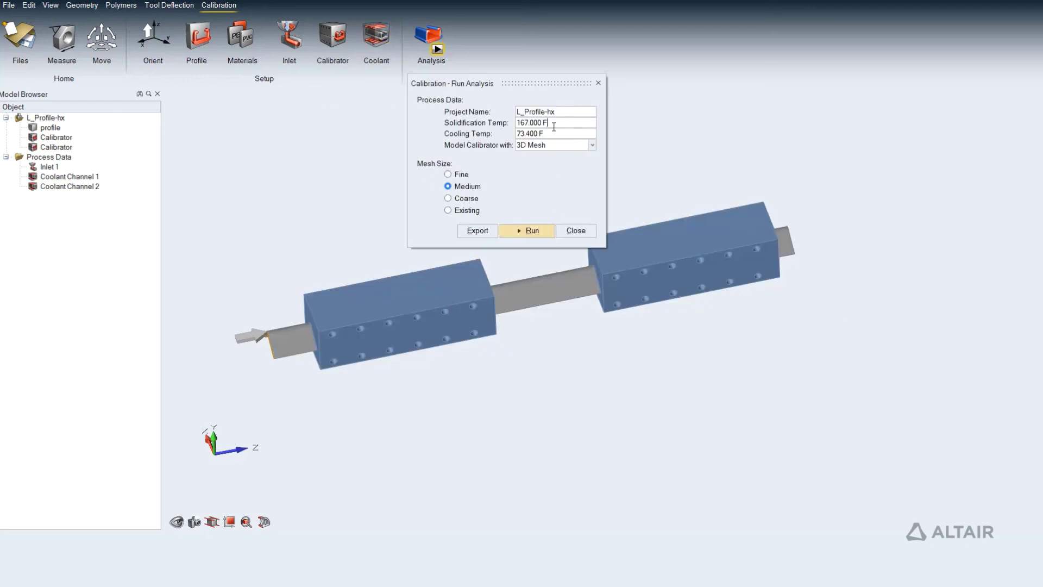
pyautogui.click(564, 145)
pyautogui.click(565, 149)
pyautogui.click(539, 232)
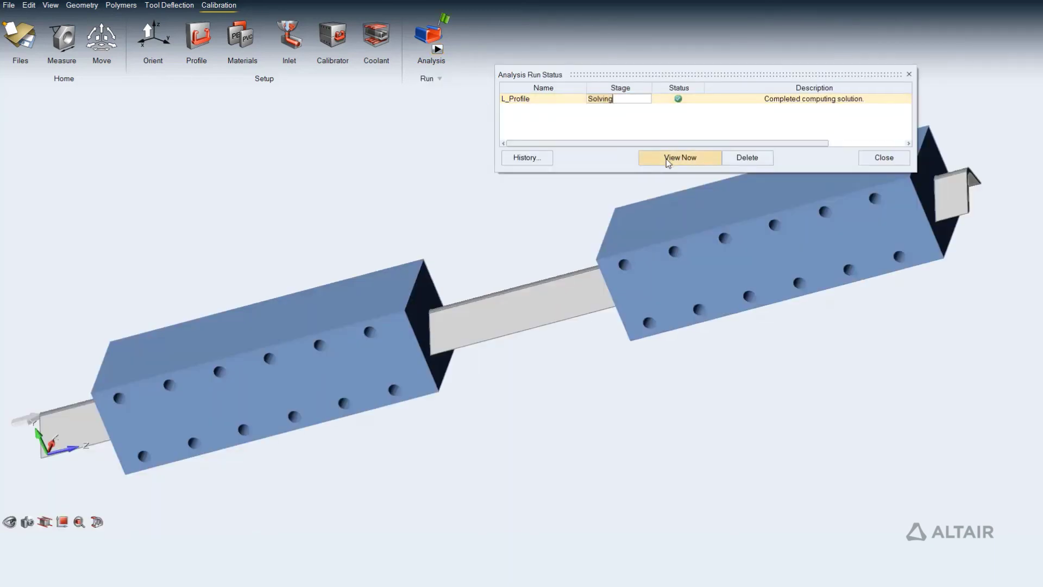
pyautogui.click(666, 157)
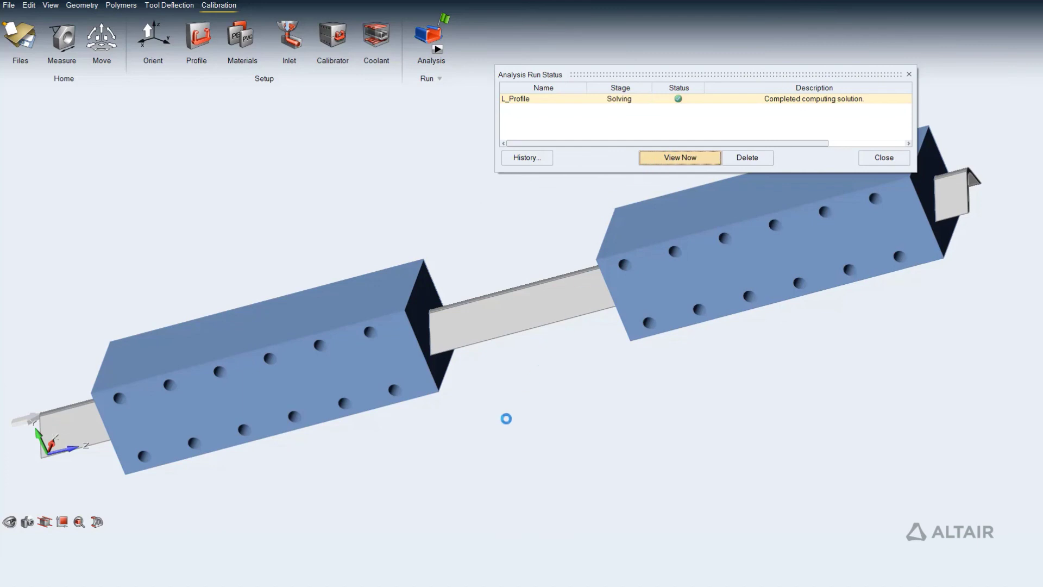